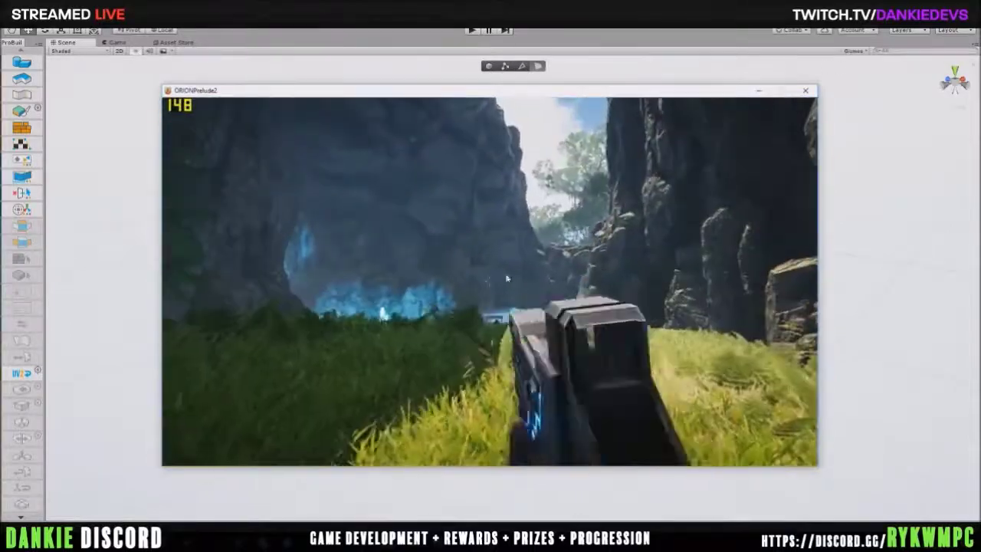
# Close the running game window and pull back to a wide Scene view of the beach rocks
pyautogui.click(805, 91)
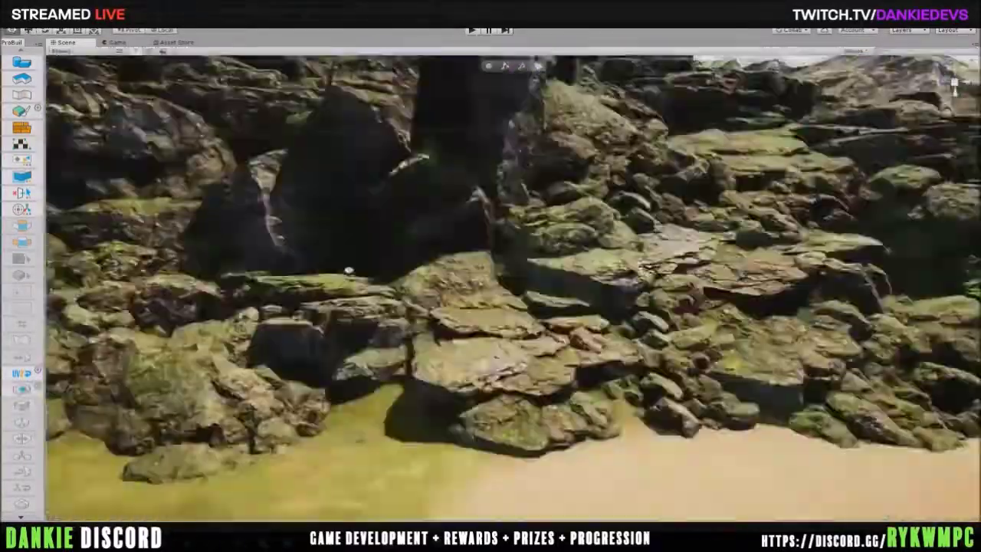
pyautogui.moveTo(348, 270); pyautogui.dragTo(503, 379, button='right')
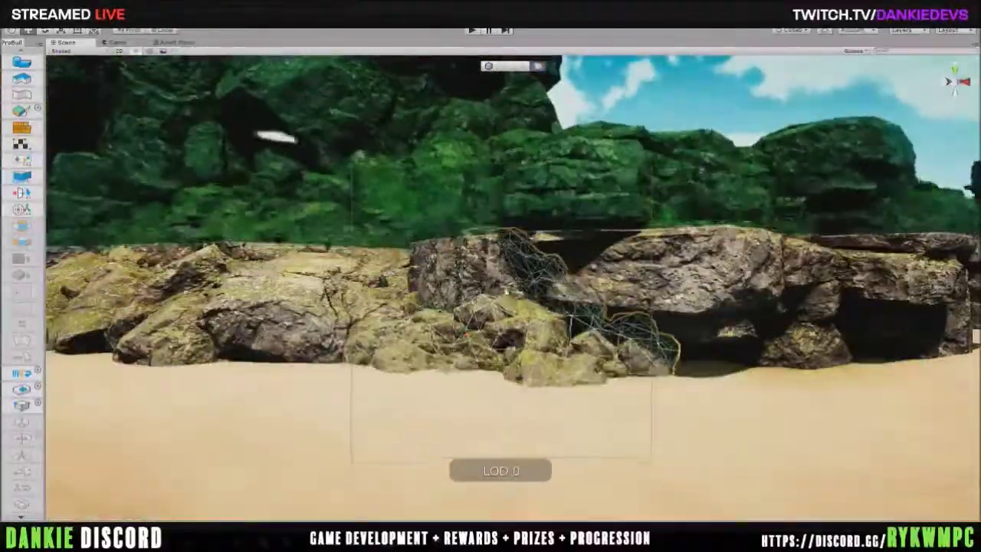
# Fly over the water to the tall cliff, back over the lagoon beach, then on to the jungle rock wall
pyautogui.moveTo(493, 294); pyautogui.dragTo(440, 343, button='right')
pyautogui.moveTo(466, 402); pyautogui.dragTo(465, 403, button='right')
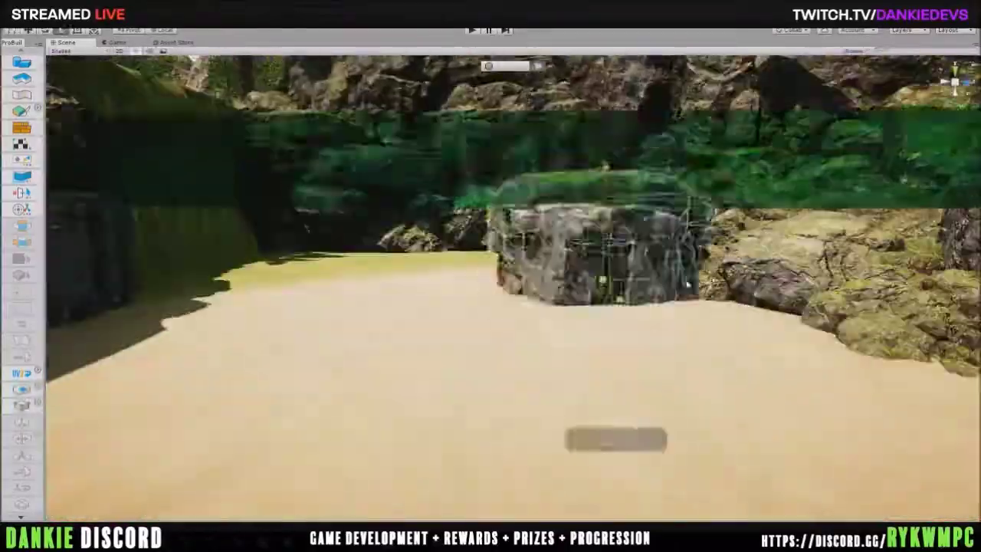
pyautogui.moveTo(491, 307)
pyautogui.mouseDown(button='right')
pyautogui.moveTo(509, 405)
pyautogui.moveTo(402, 329)
pyautogui.mouseUp(button='right')
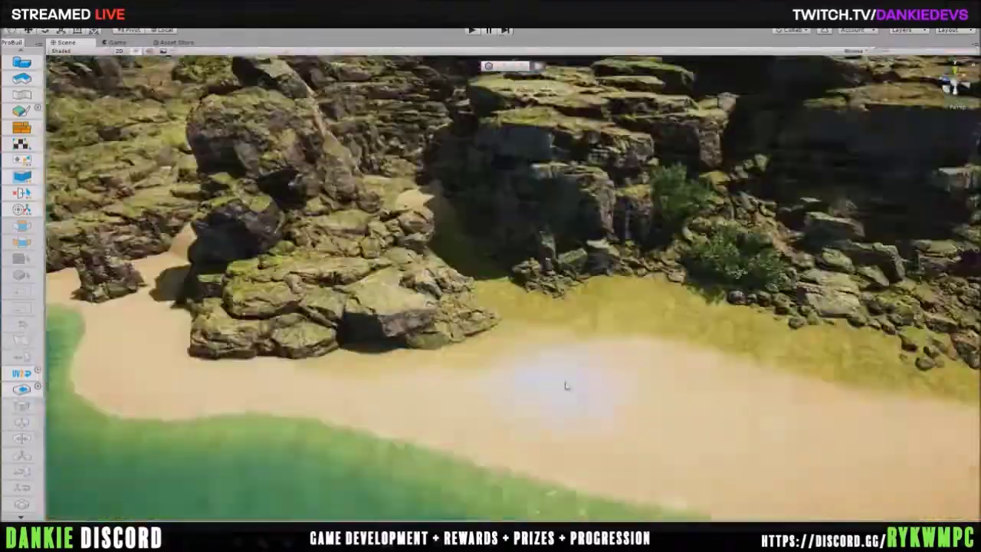
pyautogui.moveTo(566, 386); pyautogui.dragTo(565, 386, button='right')
pyautogui.moveTo(493, 420); pyautogui.dragTo(524, 407, button='right')
# Fly low along the palm beach past a rock and bushes, dropping to water level facing the spaceship
pyautogui.moveTo(615, 325); pyautogui.dragTo(615, 325, button='right')
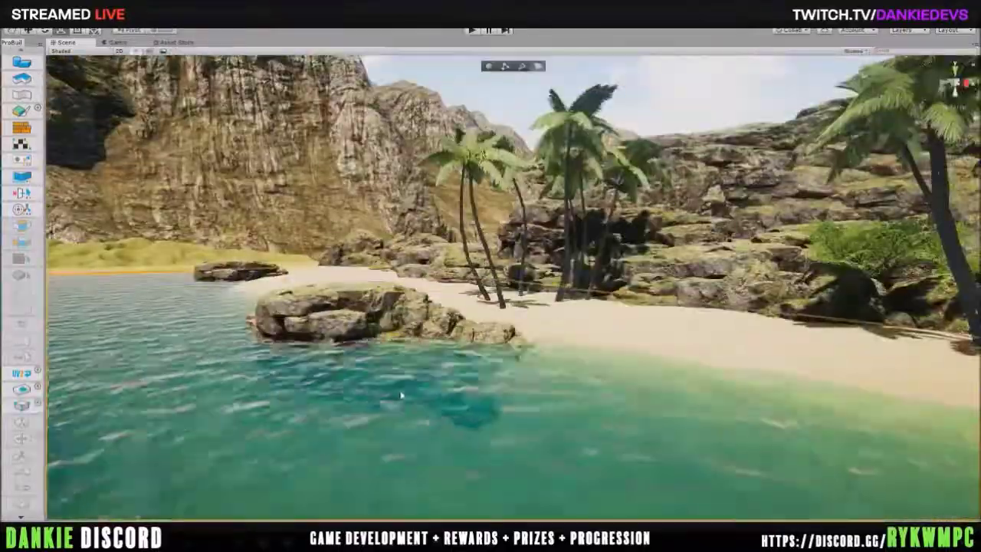
pyautogui.moveTo(401, 394)
pyautogui.mouseDown(button='right')
pyautogui.moveTo(532, 362)
pyautogui.moveTo(480, 418)
pyautogui.moveTo(227, 359)
pyautogui.moveTo(351, 310)
pyautogui.mouseUp(button='right')
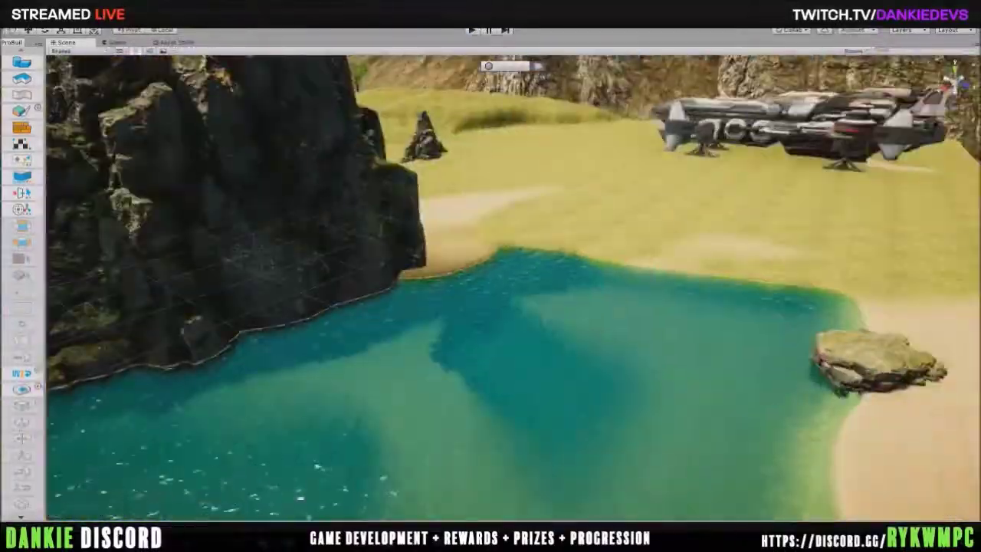
pyautogui.moveTo(822, 299); pyautogui.dragTo(820, 276, button='right')
# Jump to the grassy slope facing the cave cliff, then run the level in Play mode
pyautogui.moveTo(490, 337); pyautogui.dragTo(488, 349, button='right')
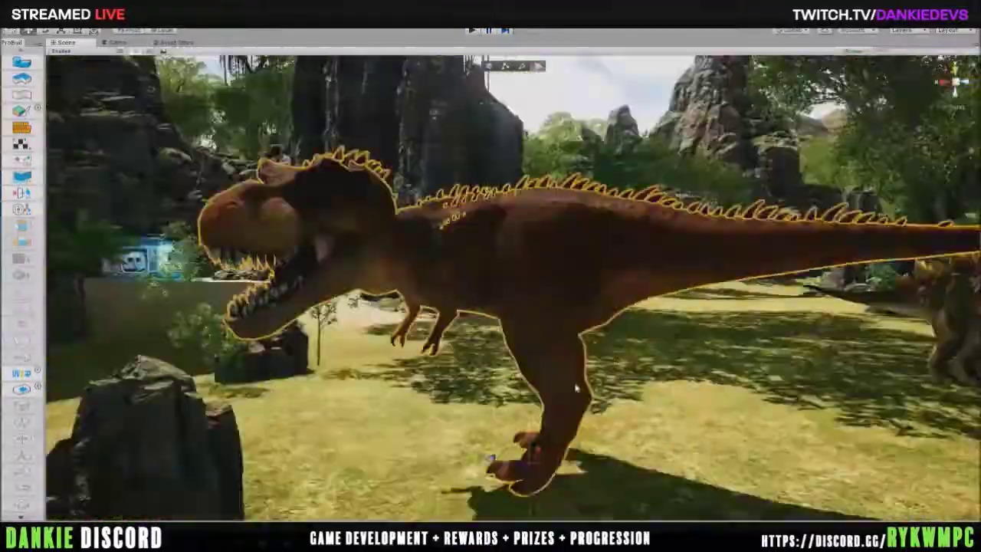
pyautogui.click(472, 32)
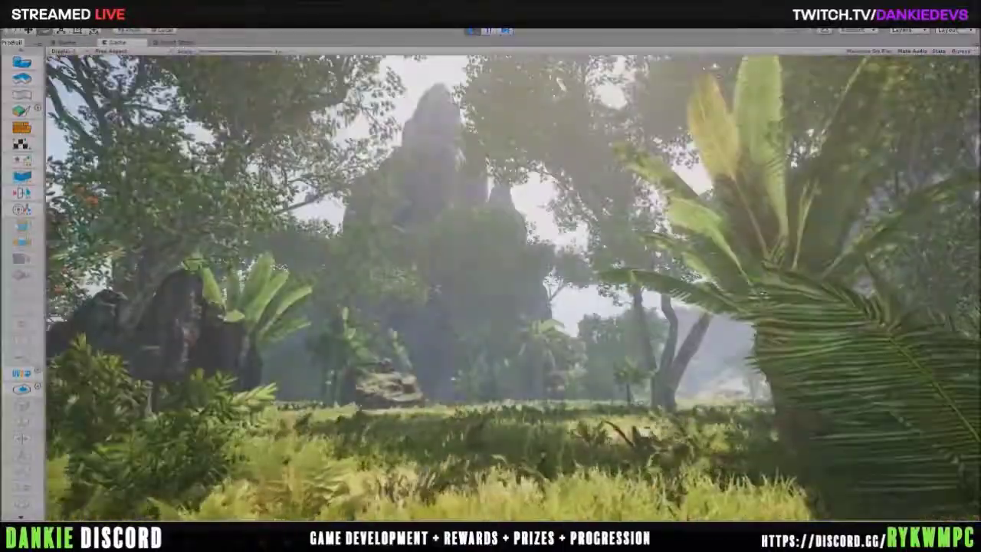